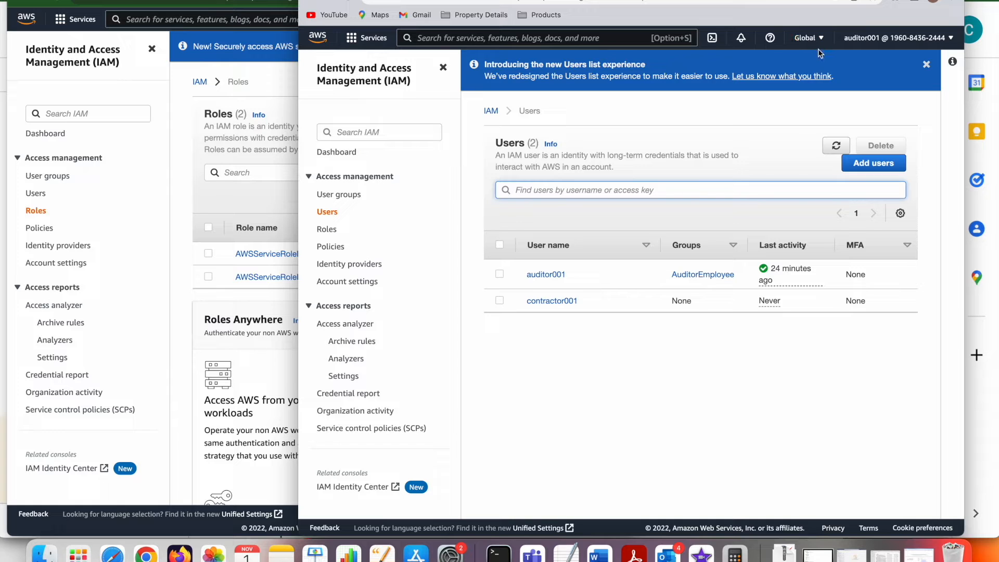
Get the account ID from the auditor user's account details and return to the admin account's console.
click(165, 146)
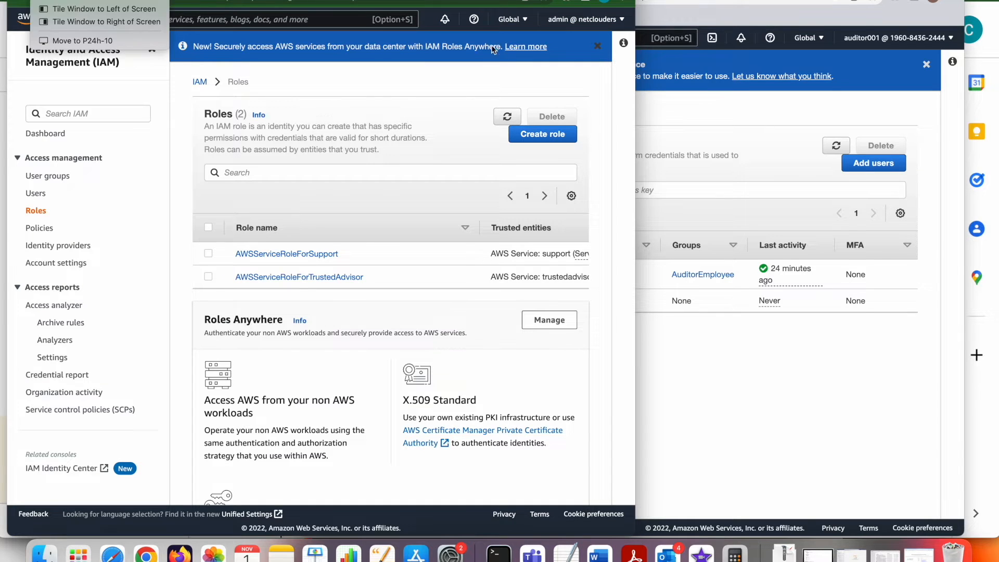
click(951, 43)
click(952, 40)
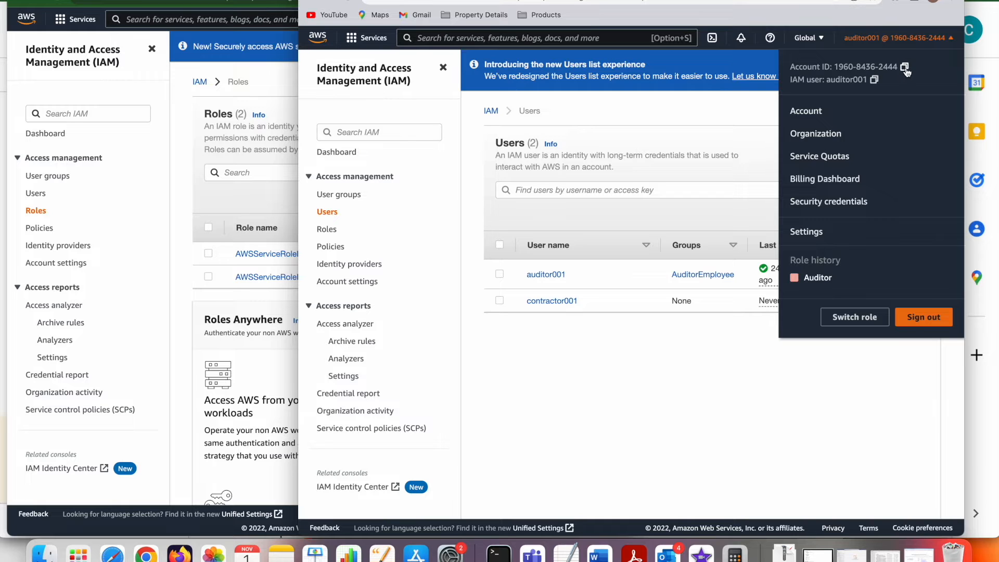
click(150, 208)
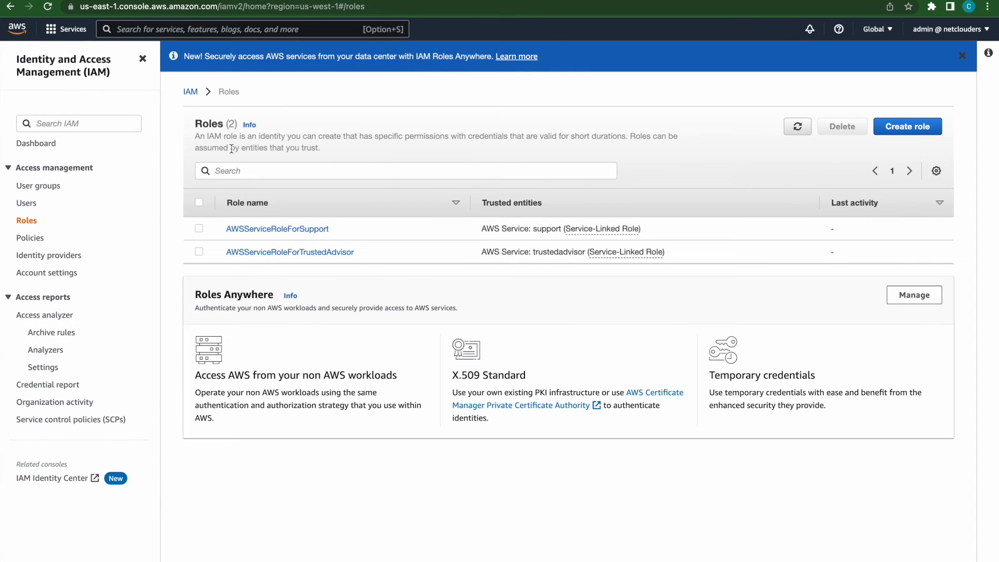
Search the services for S3 and view the admin account's bucket list.
click(250, 35)
text(s)
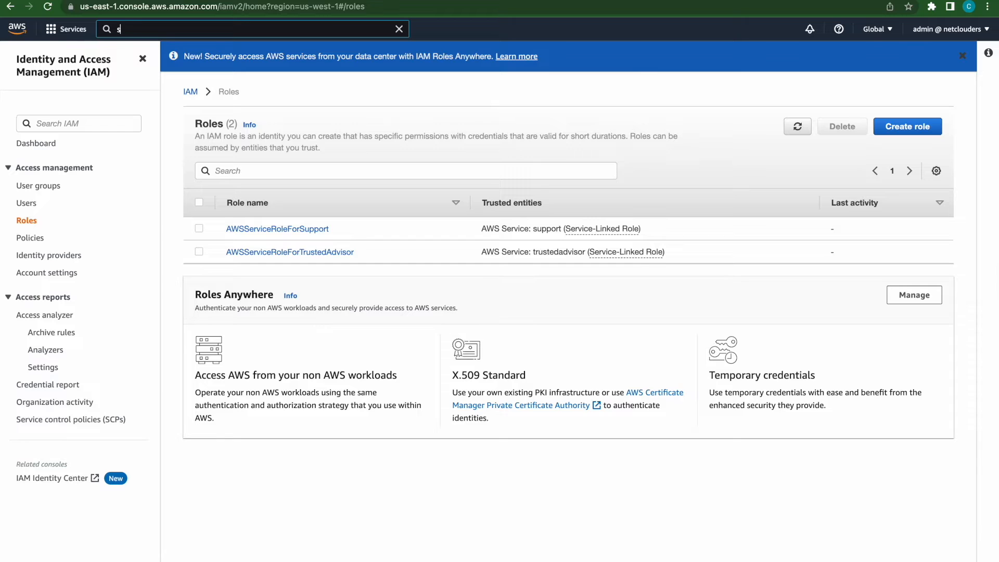
text(3)
click(279, 117)
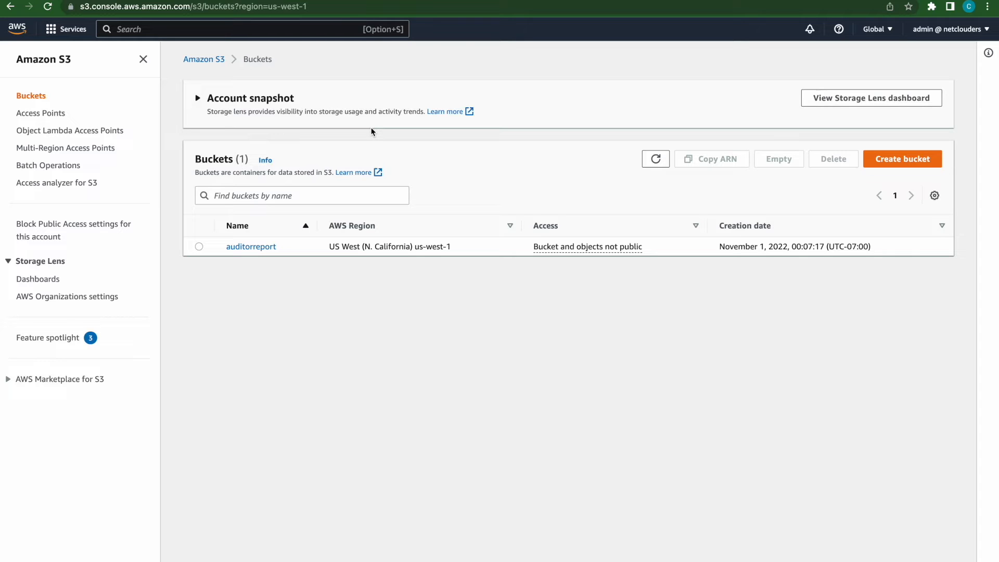
Find the IAM service and open its list of roles.
click(166, 31)
text(iam)
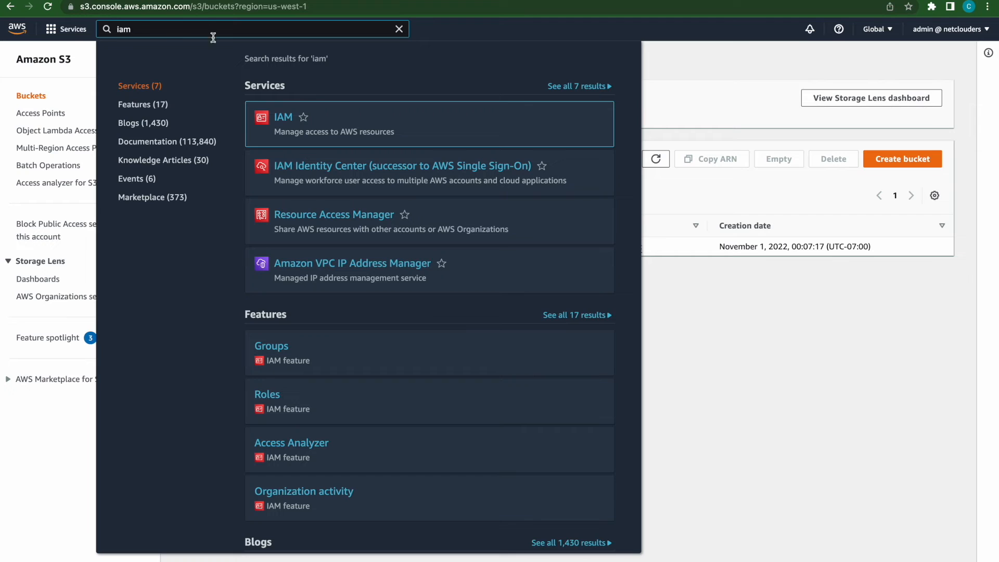
click(283, 121)
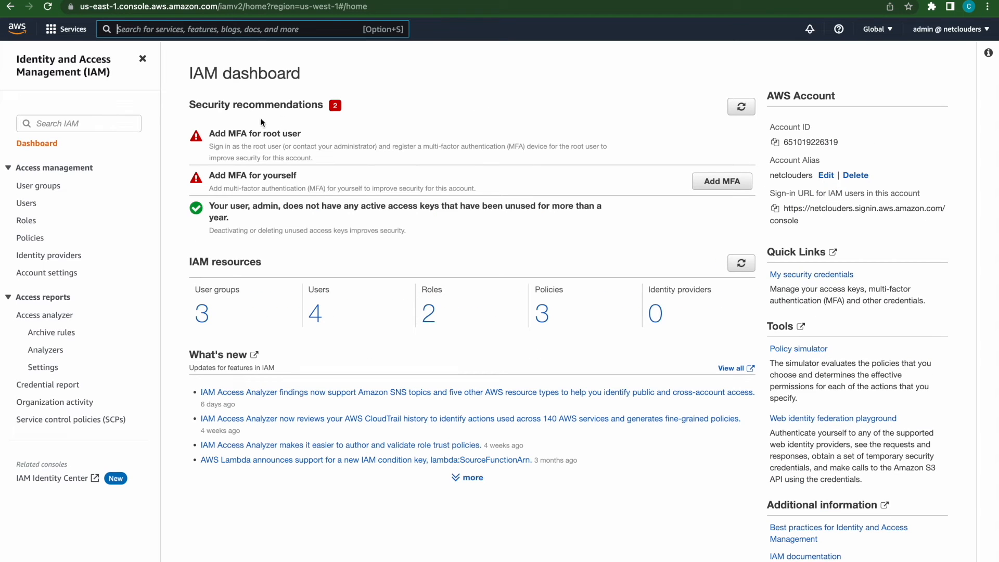
click(25, 222)
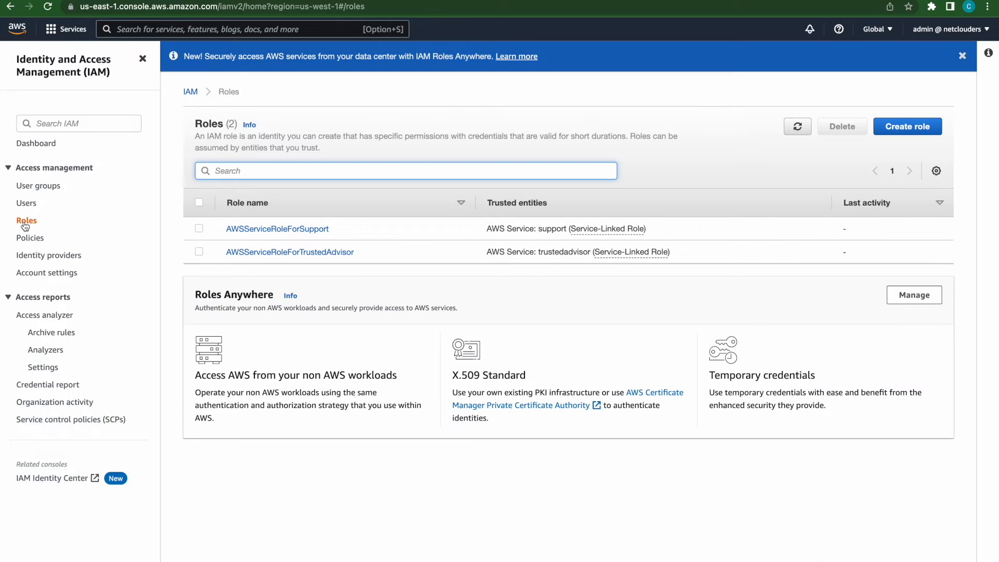
Start a new role that trusts another AWS account, enter the auditor's account ID, and continue to the permissions.
click(918, 131)
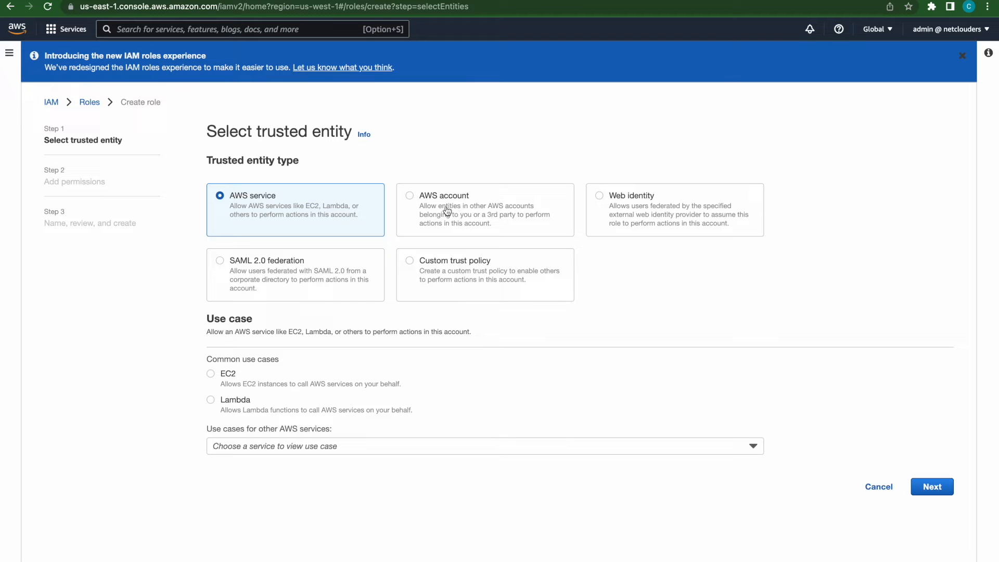
click(410, 195)
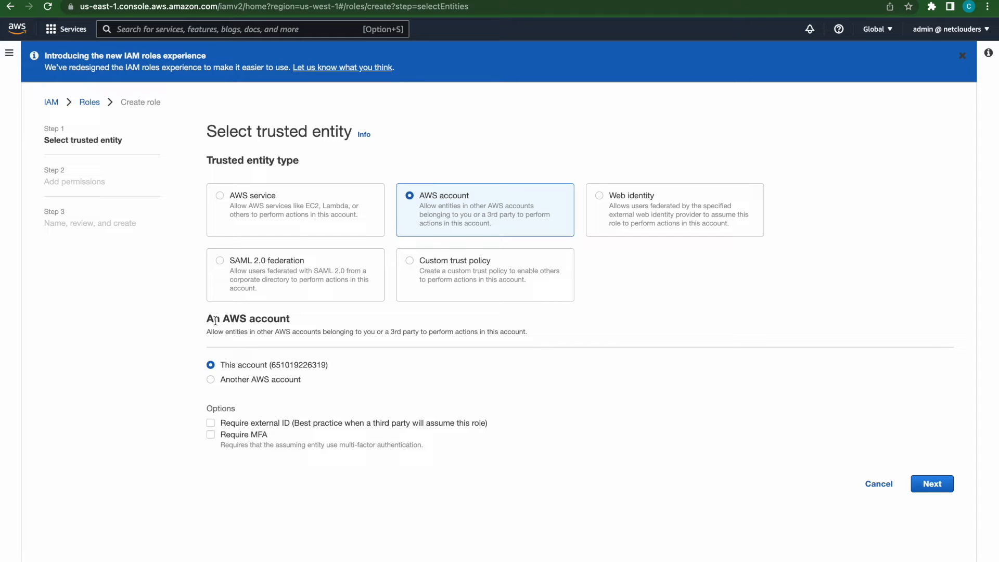
click(211, 381)
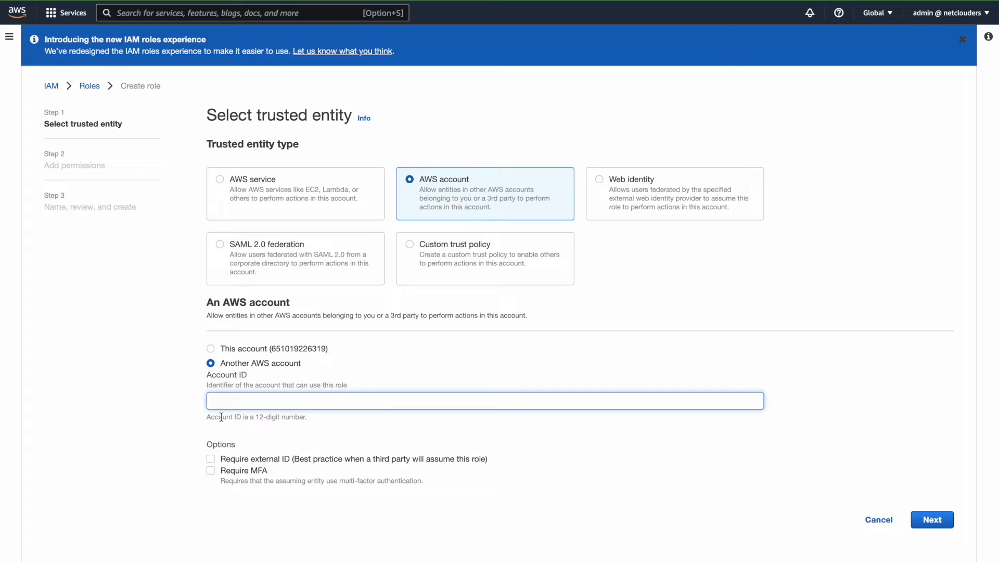
key(super+v)
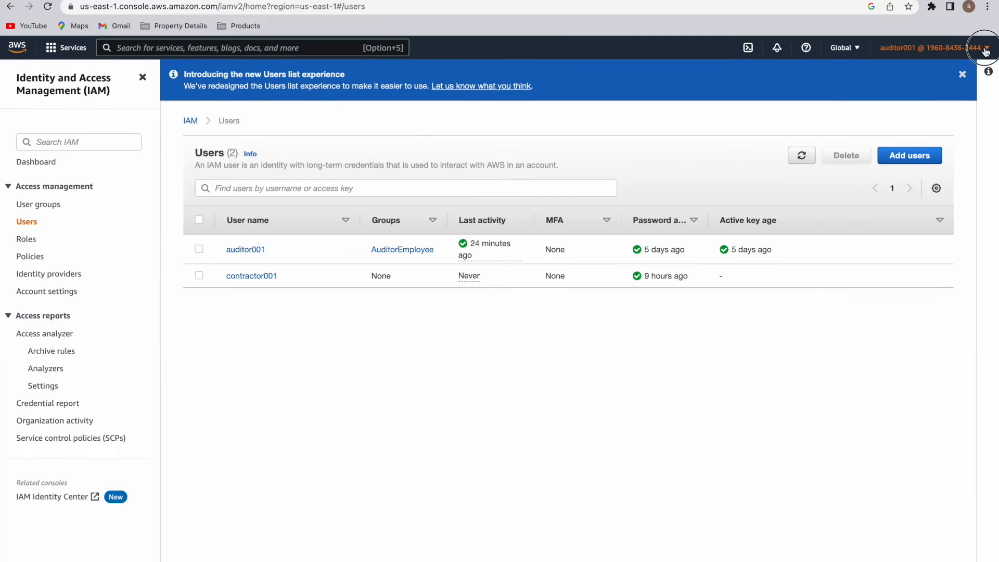
click(973, 48)
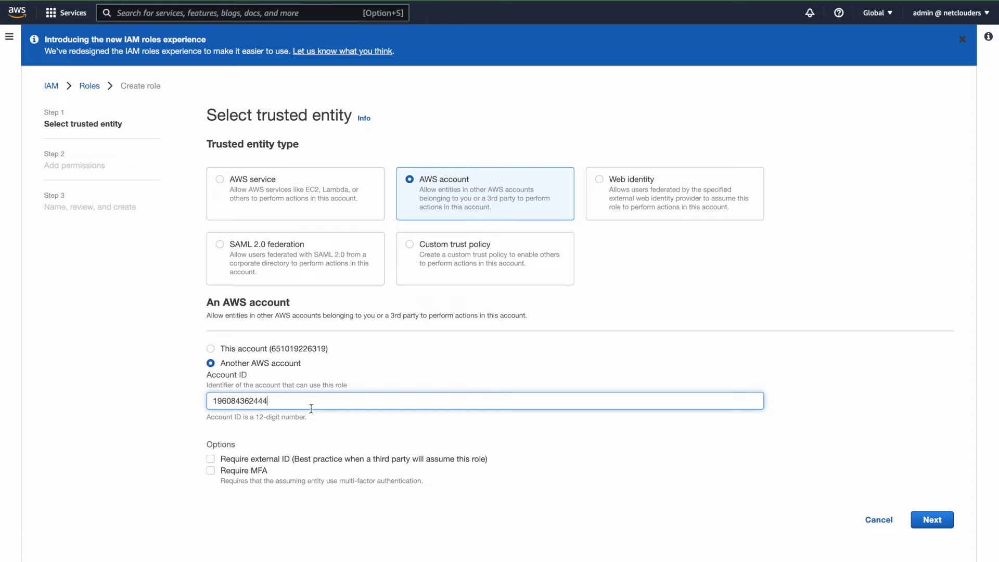
click(931, 519)
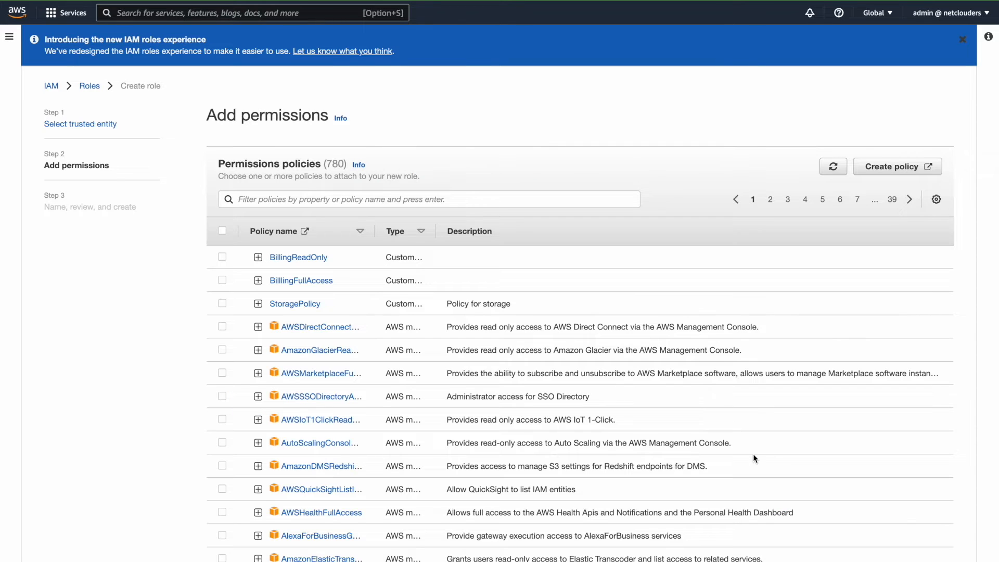
Attach StoragePolicy to the new role, widen the policy table's Type column, and continue to the review.
scroll(542, 339, down, 2)
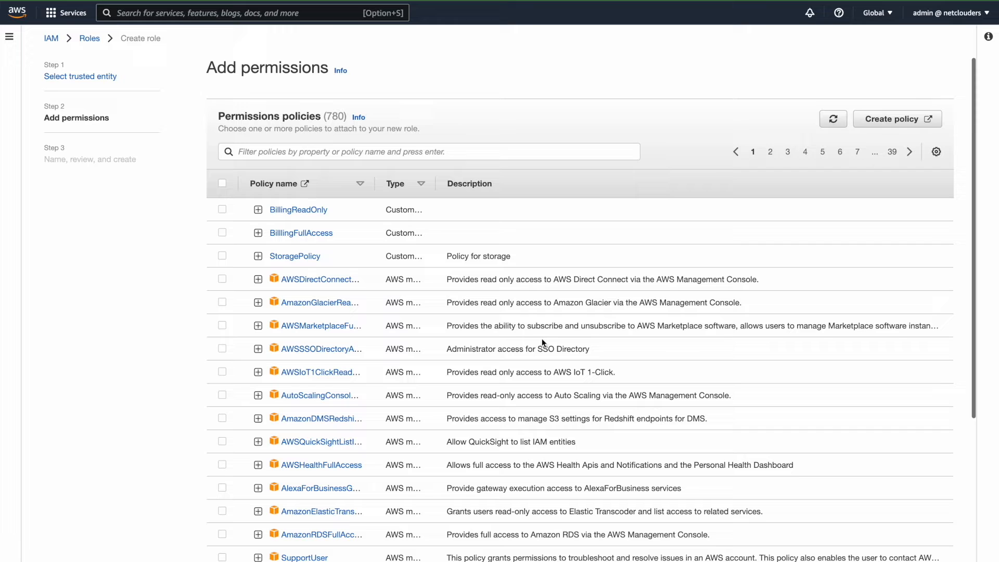
click(222, 256)
scroll(603, 346, down, 4)
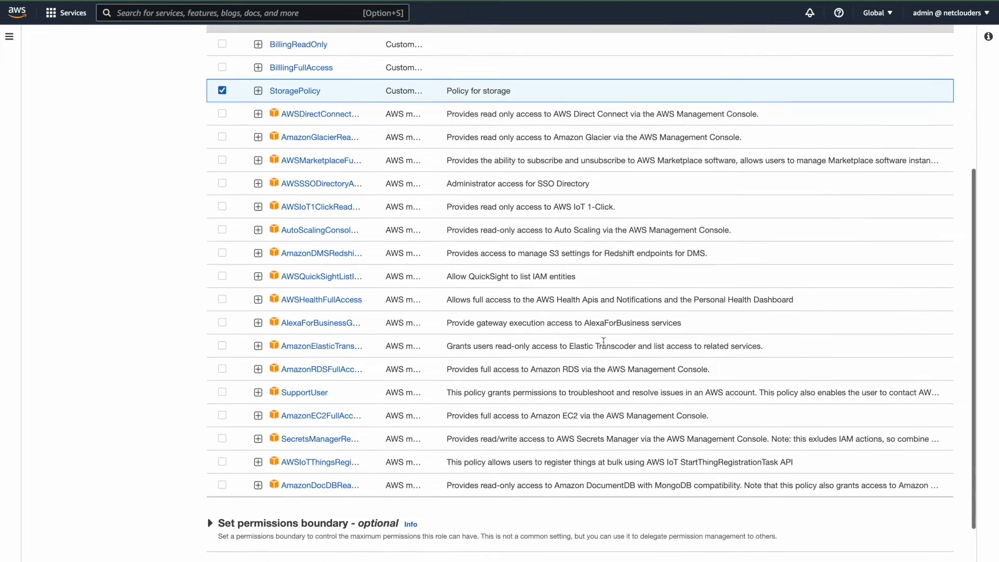
scroll(603, 346, up, 2)
scroll(604, 342, up, 2)
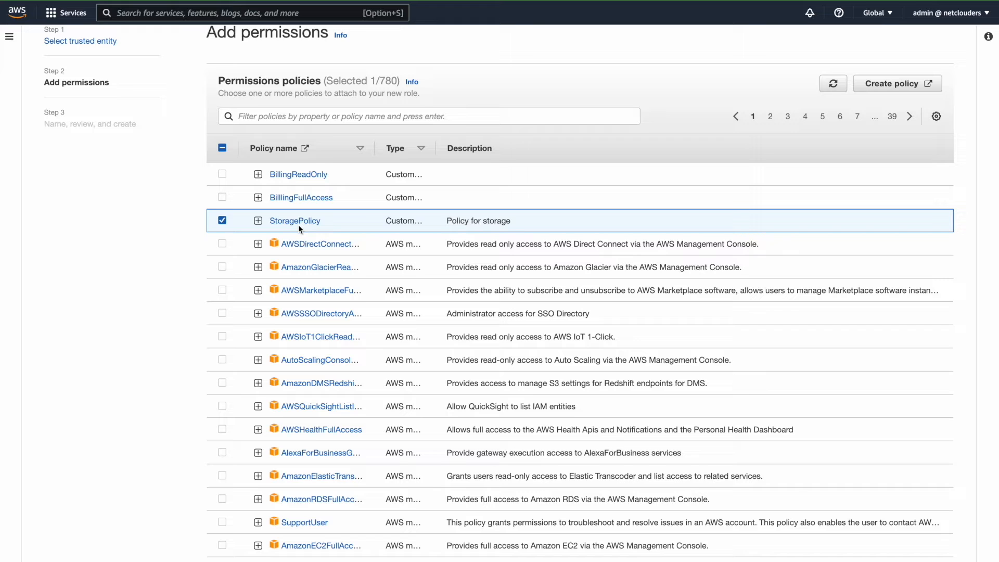
scroll(308, 227, up, 1)
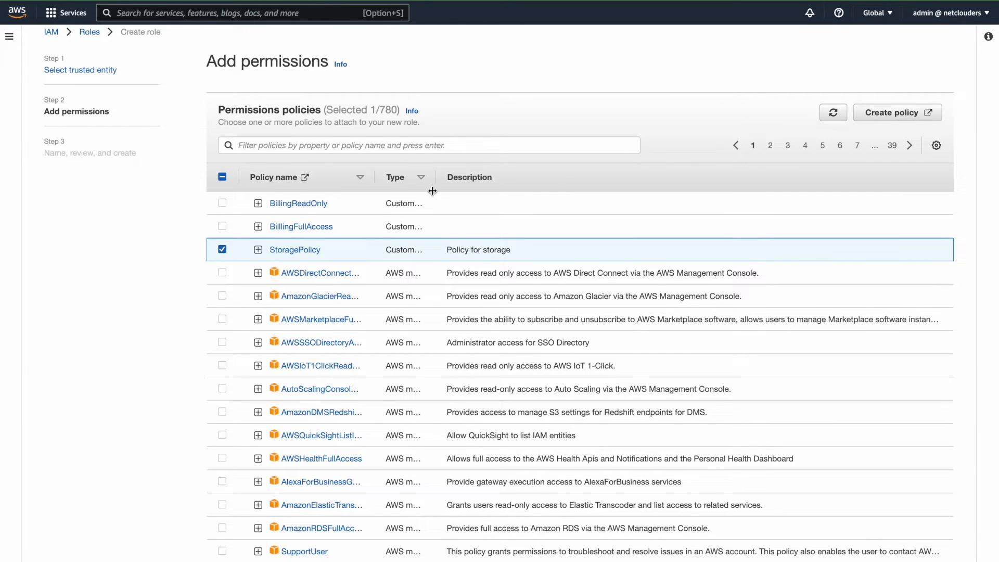
drag(436, 182, 497, 183)
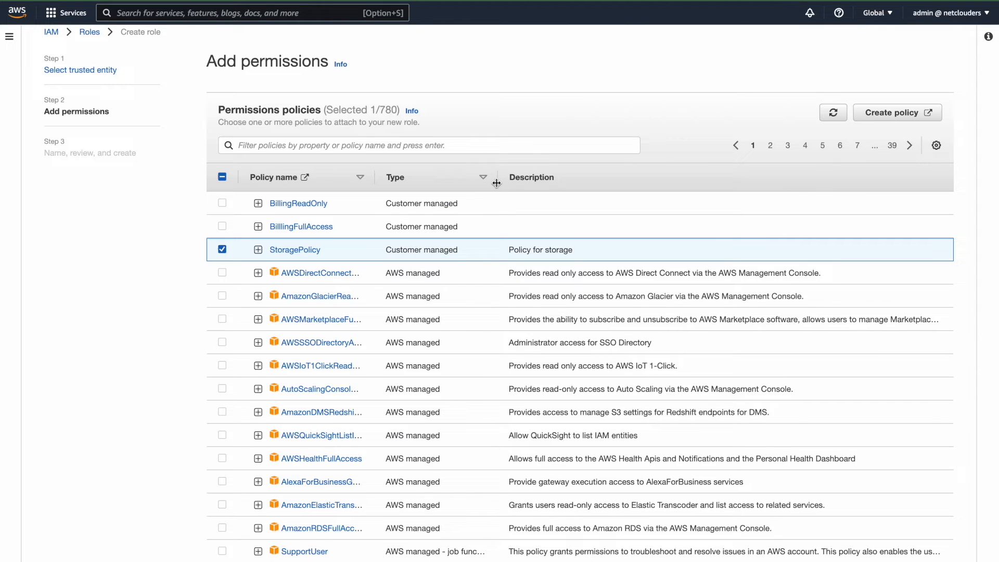
scroll(545, 286, down, 5)
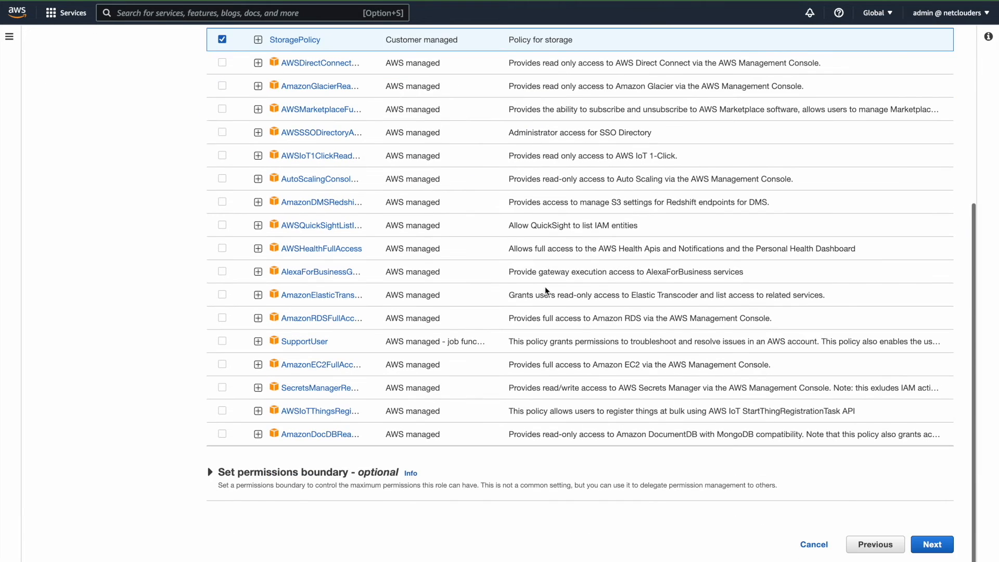
click(932, 544)
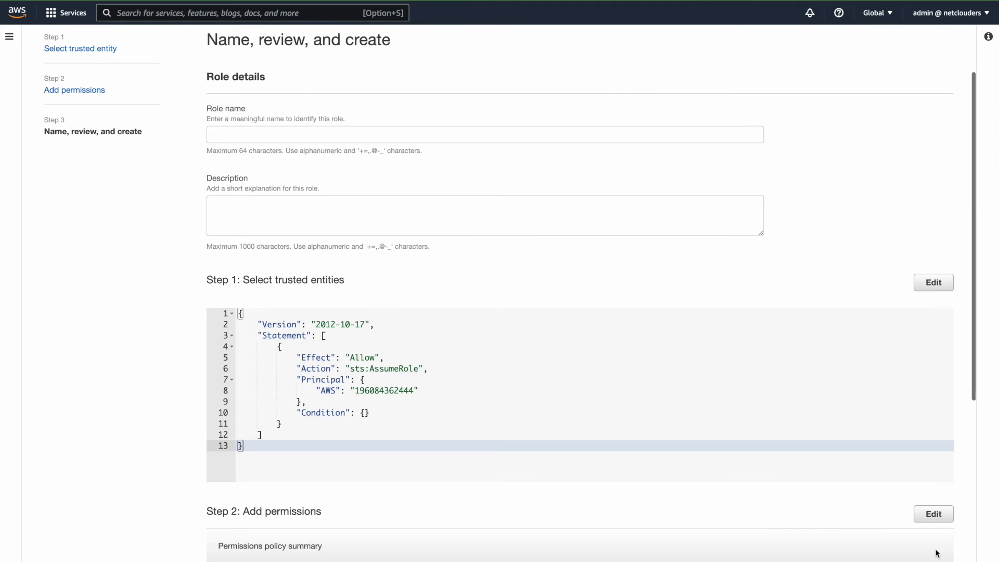
Name the role AuditRole, review its trusted entity and permissions, and create it.
click(369, 136)
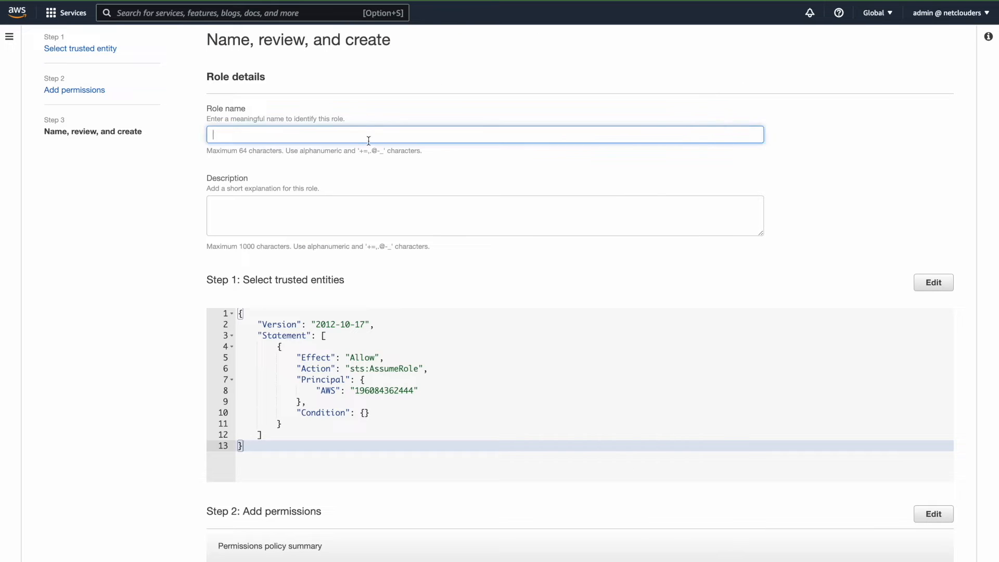
text(AuditRole)
scroll(414, 298, down, 5)
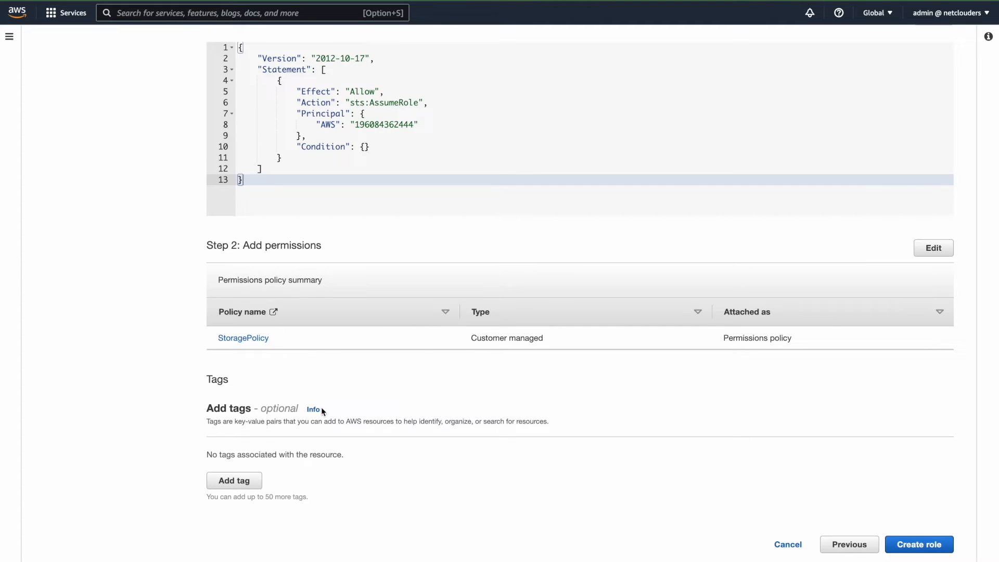
scroll(322, 401, up, 3)
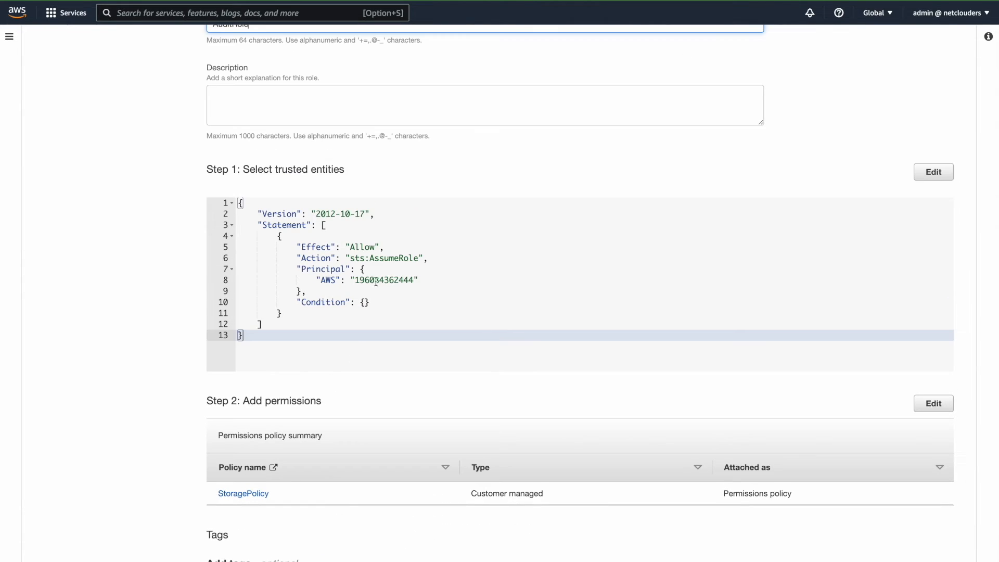
scroll(560, 334, down, 3)
click(920, 544)
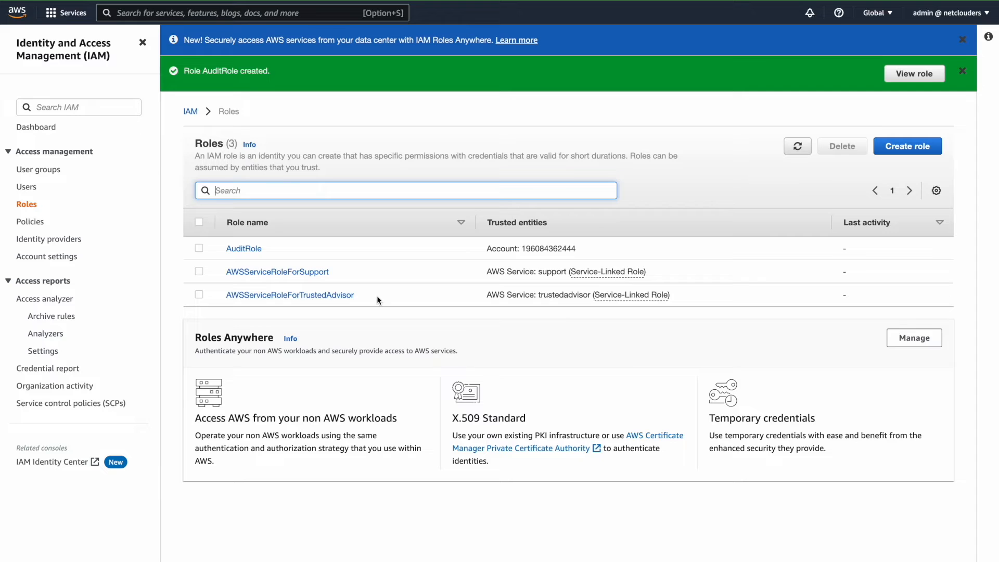
Open AuditRole's details and start creating an inline policy for it.
click(199, 249)
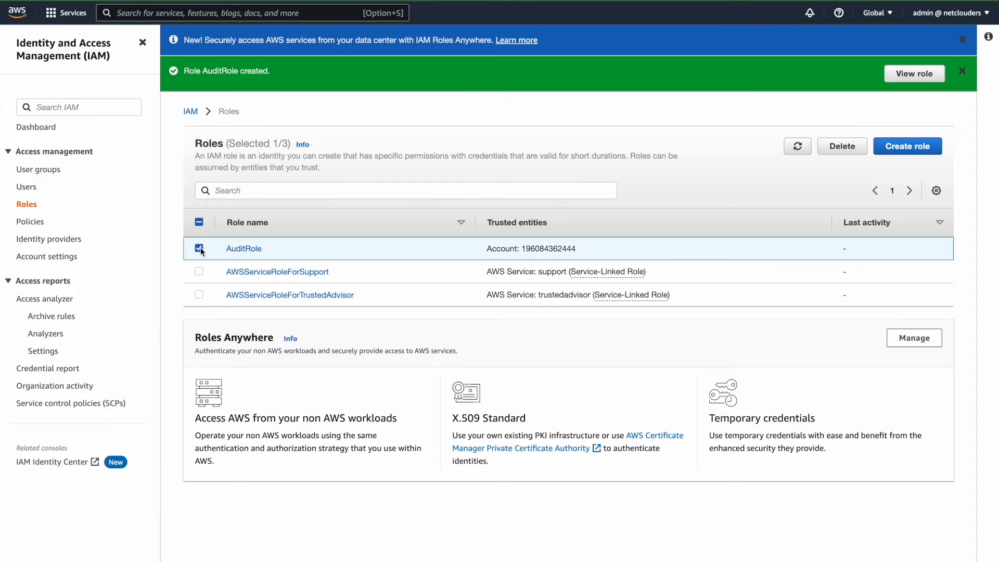
click(252, 249)
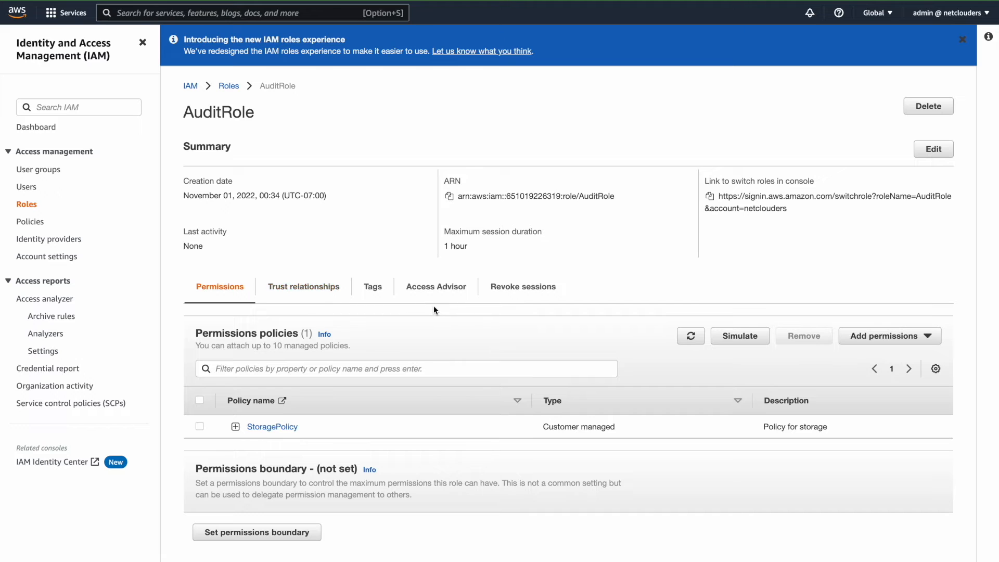
scroll(512, 364, down, 1)
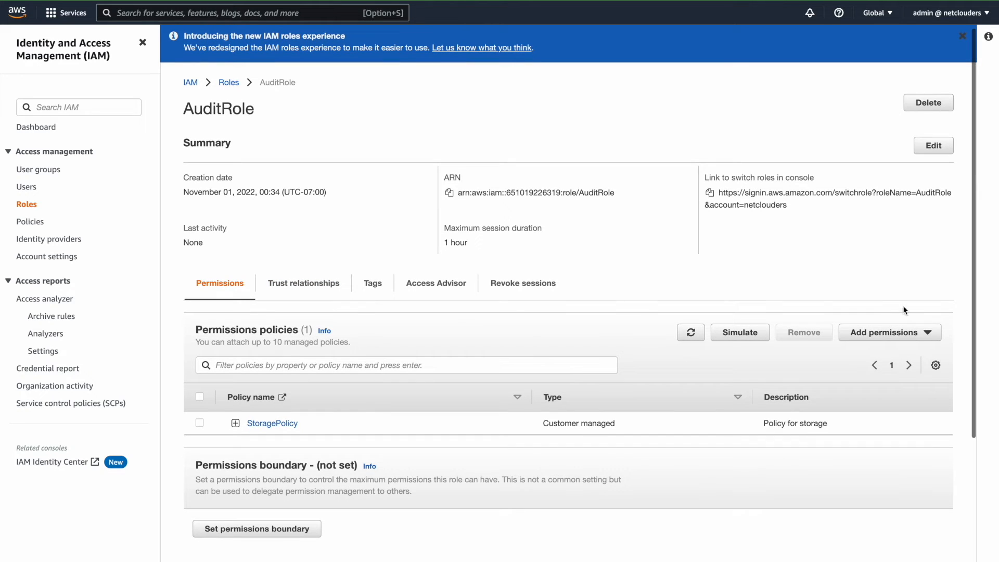
click(930, 340)
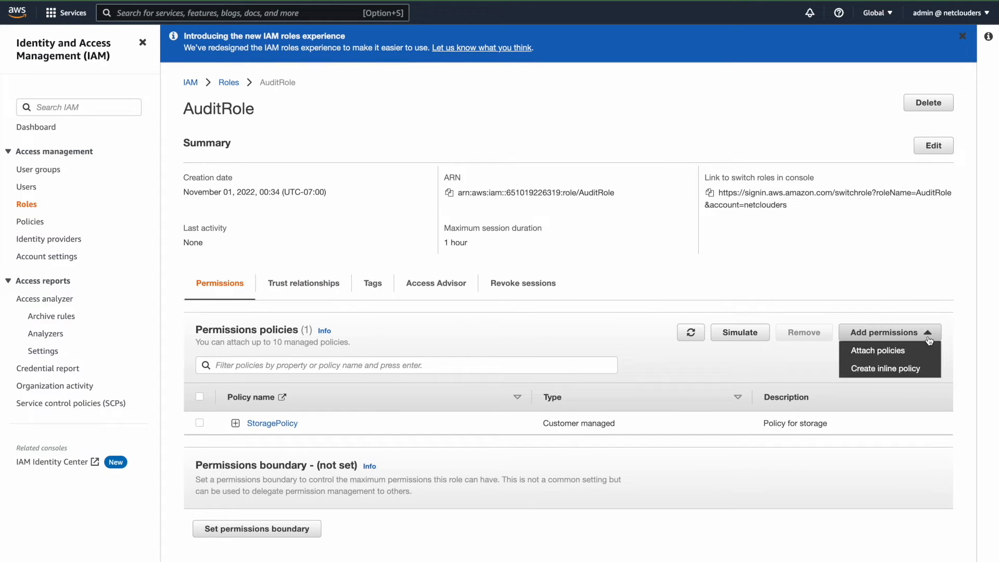
click(890, 372)
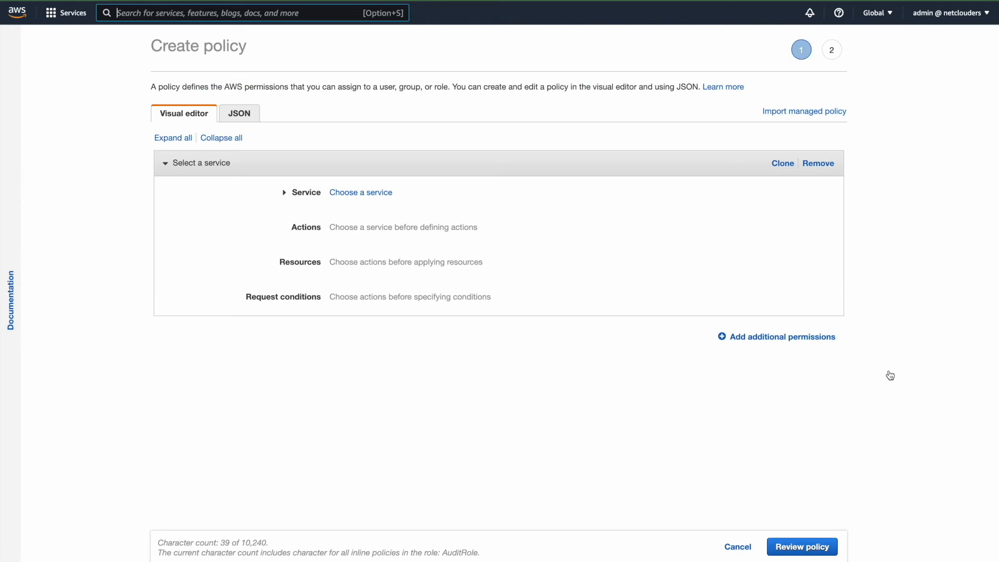
In the policy's JSON, replace the Statement array with an object containing "Effect": "Allow".
click(235, 113)
click(282, 168)
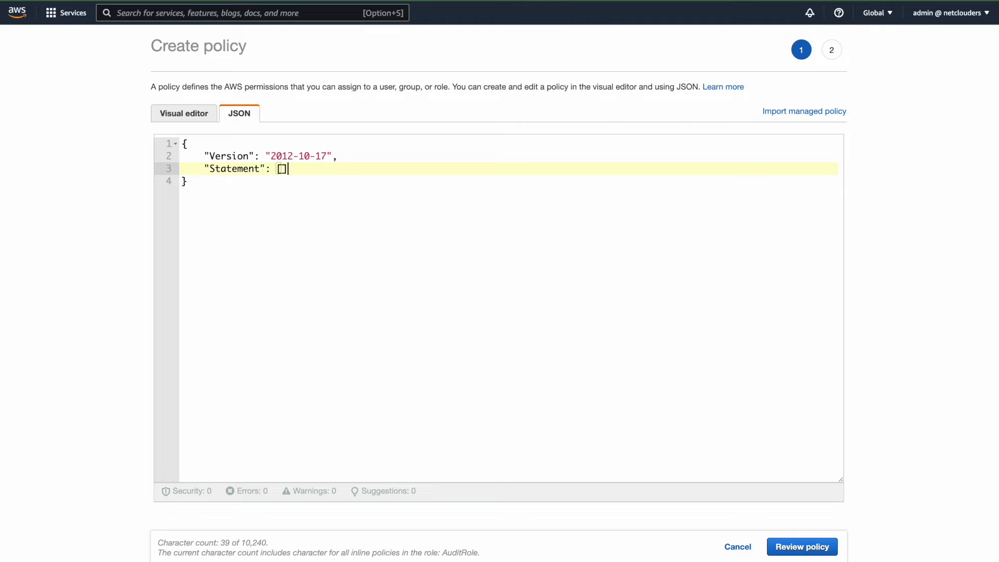
key(BackSpace)
text({)
key(Return)
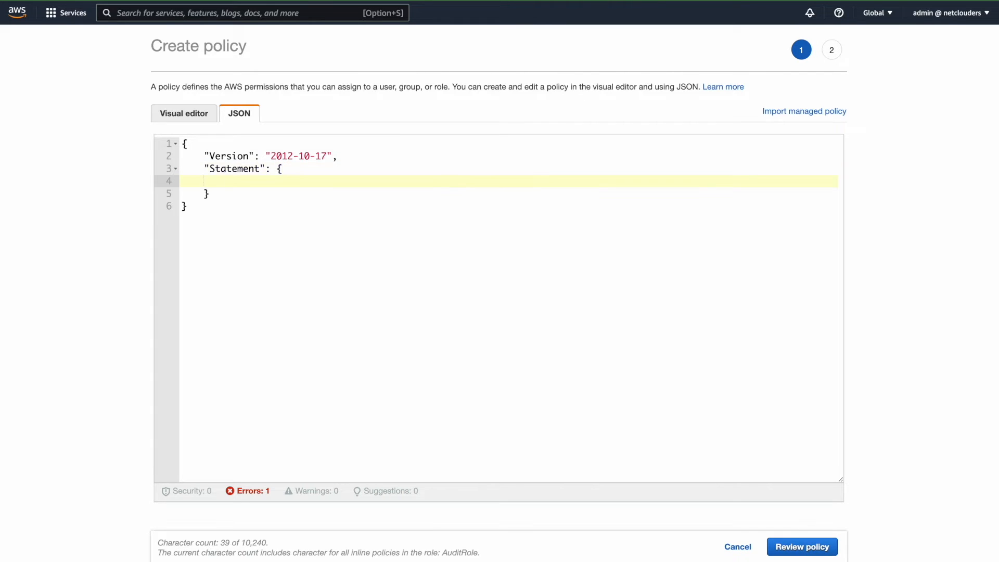
text(")
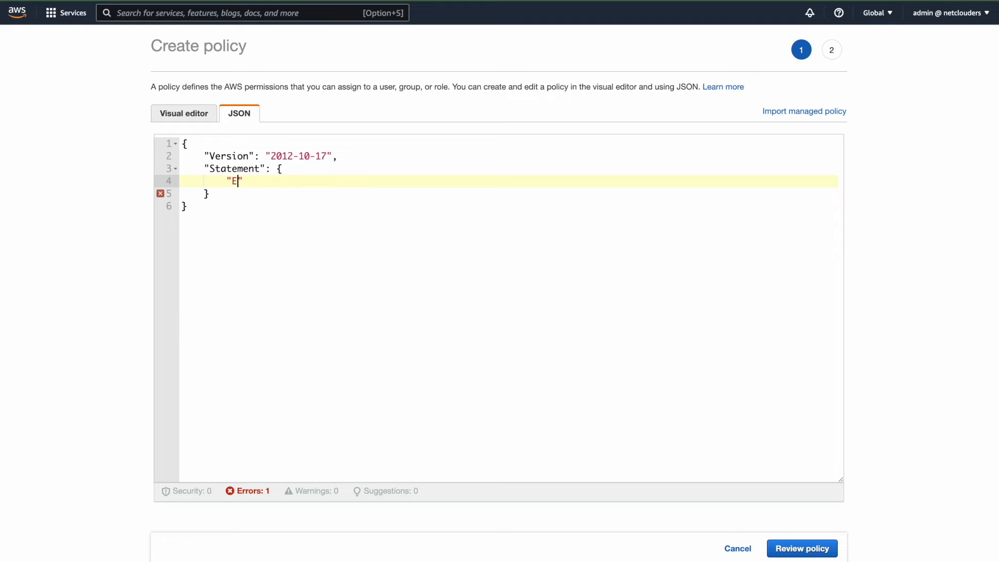
text(Effect": "Allow")
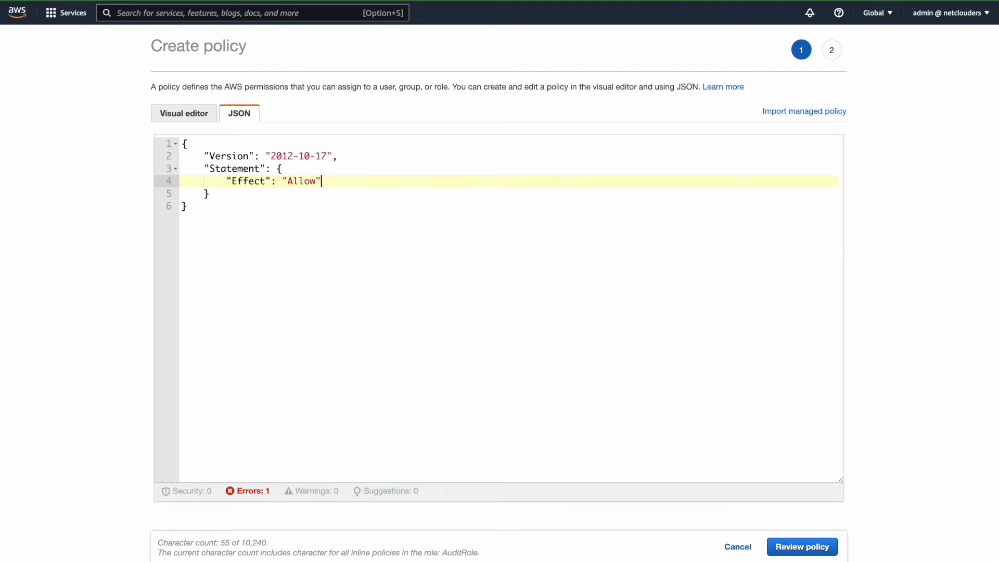
text(,)
key(Return)
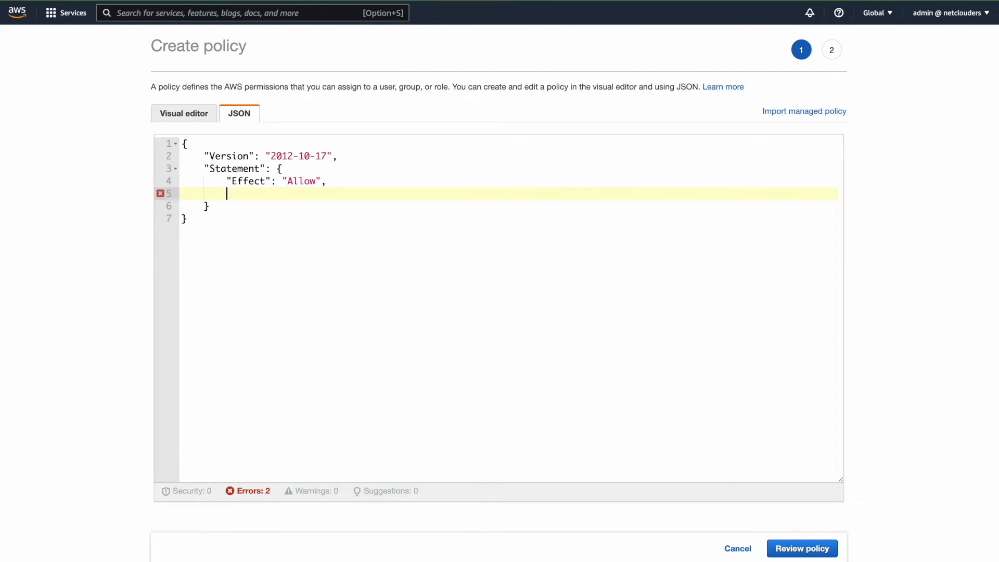
Add "Action": "sts:AssumeRole" to the Statement object and begin a new line after it.
text("Action": ")
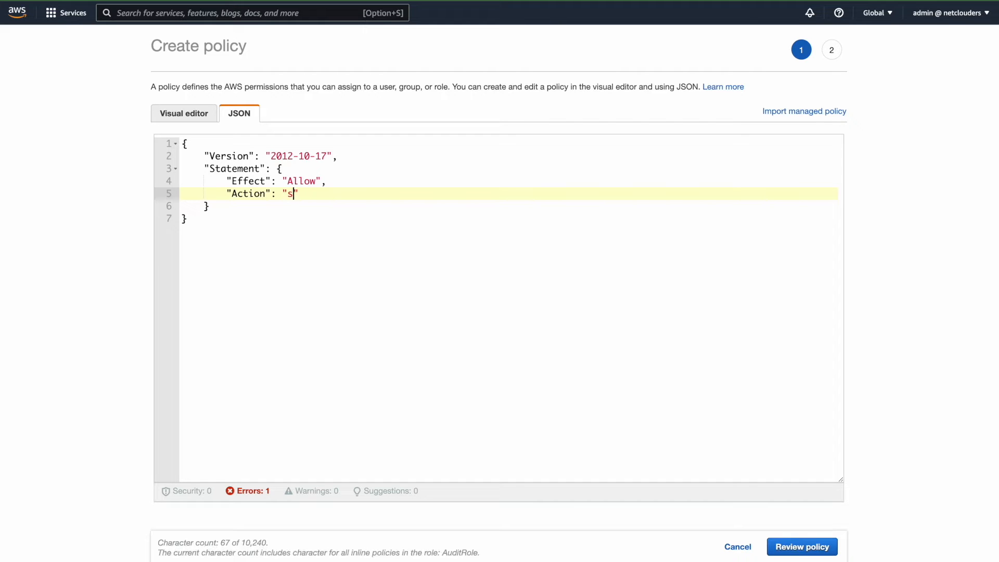
text(sts:AssumeRole",)
key(Return)
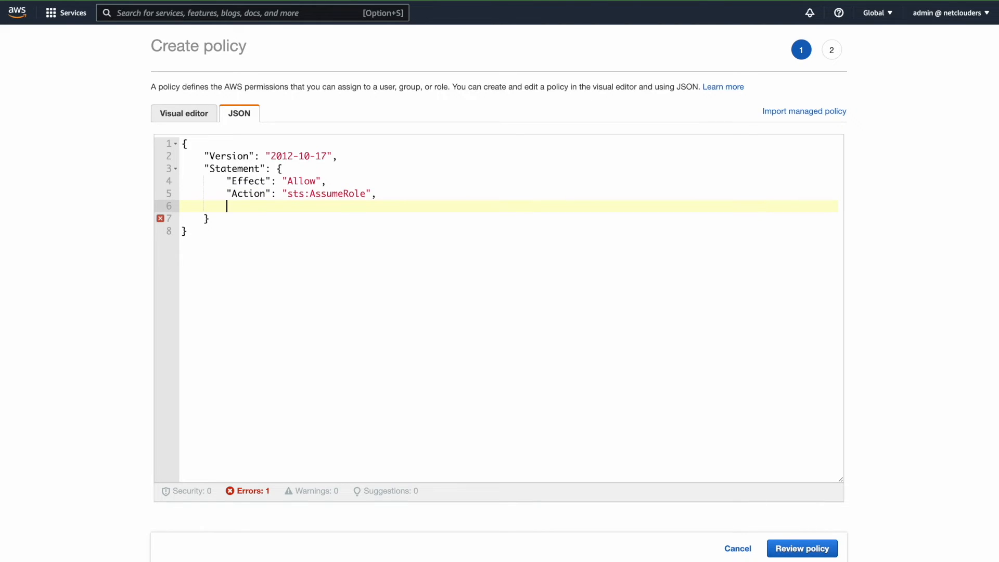
Add a "Resources" key to the Statement object and begin its value with "arn" followed by aws:iam.
text("Resources": "arn")
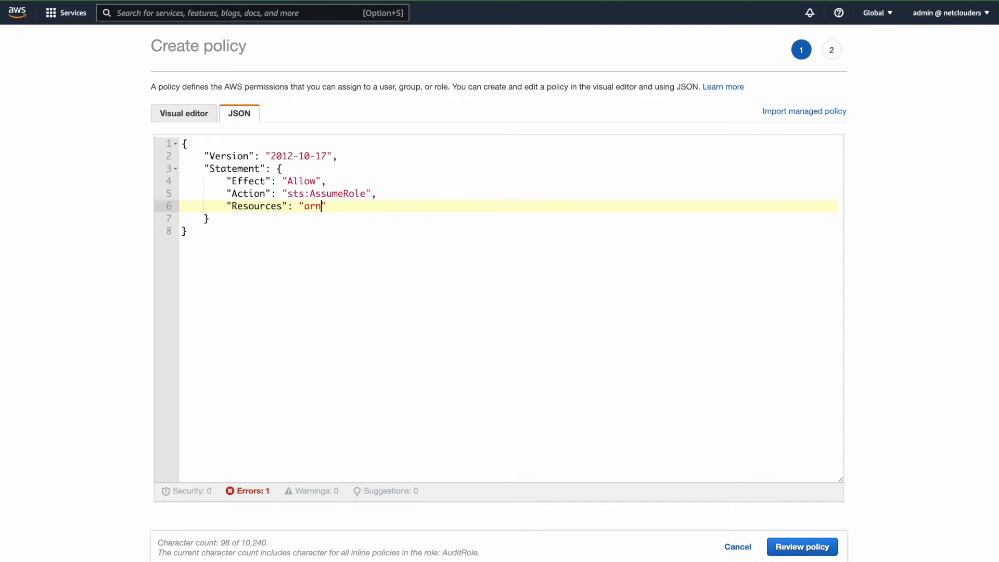
text(aws:iam)
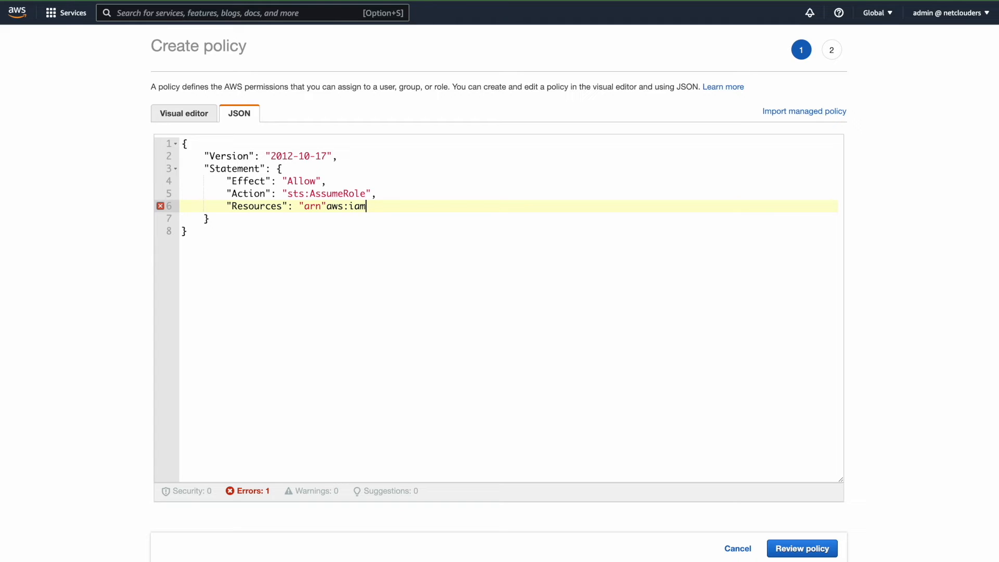
text(::)
Complete the resource ARN with ::, the copied account ID and :role/AuditRole, ending it with a quotation mark.
key(super+v)
text(:role/)
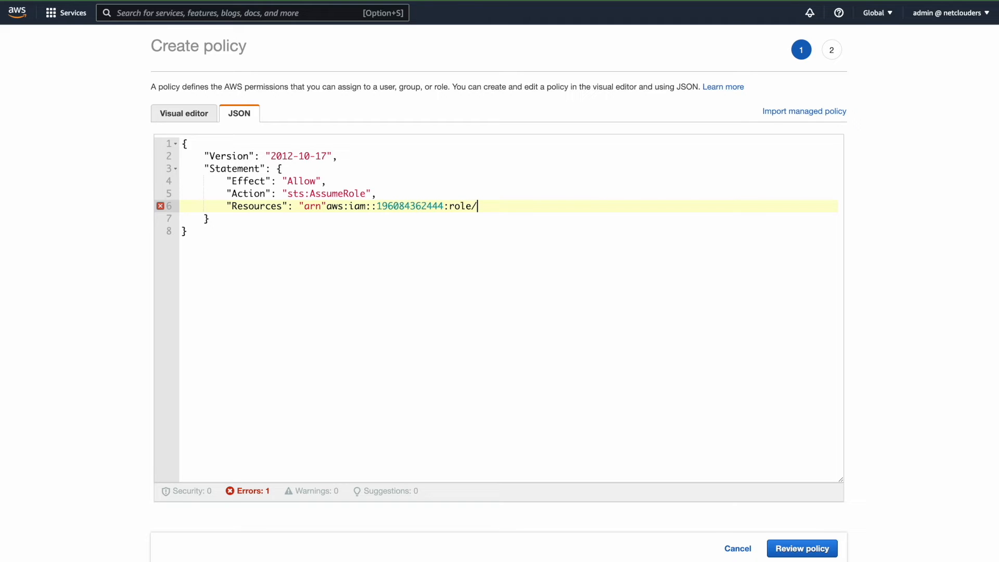
text(AuditRole")
Replace the stray quotation mark after arn with a colon in the resource ARN.
click(327, 205)
key(BackSpace)
text(:)
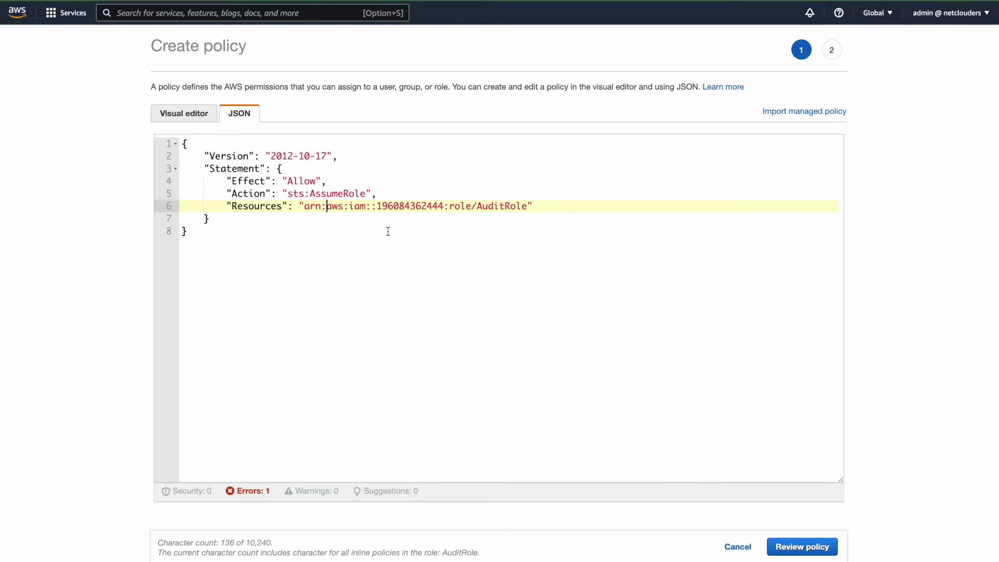
Correct the "Resources" key in the Statement object to "Resource".
click(310, 194)
click(282, 178)
key(BackSpace)
click(373, 290)
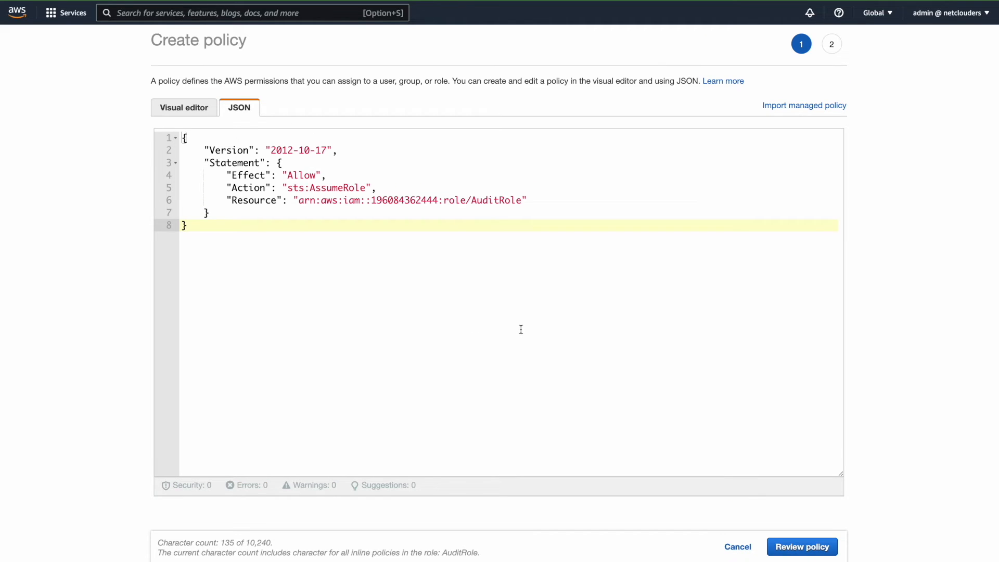
click(276, 201)
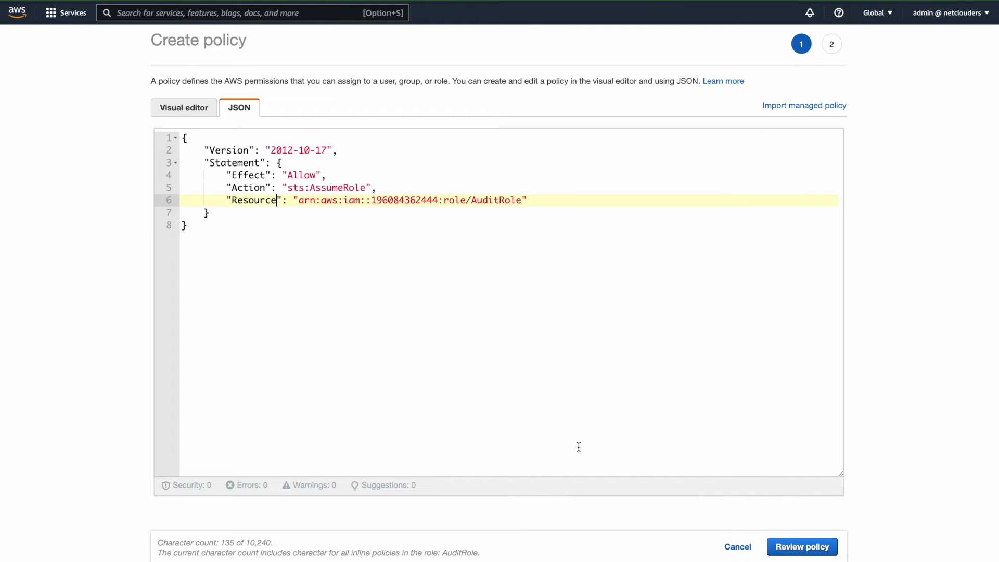
Proceed to the policy review, name the inline policy AuditAllowPolicy, and create it.
click(799, 547)
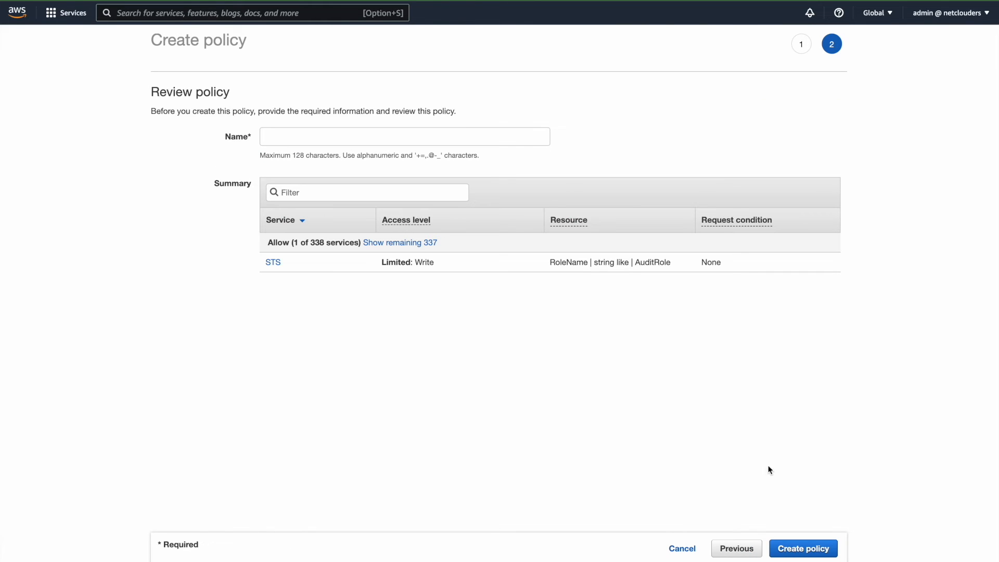
click(461, 135)
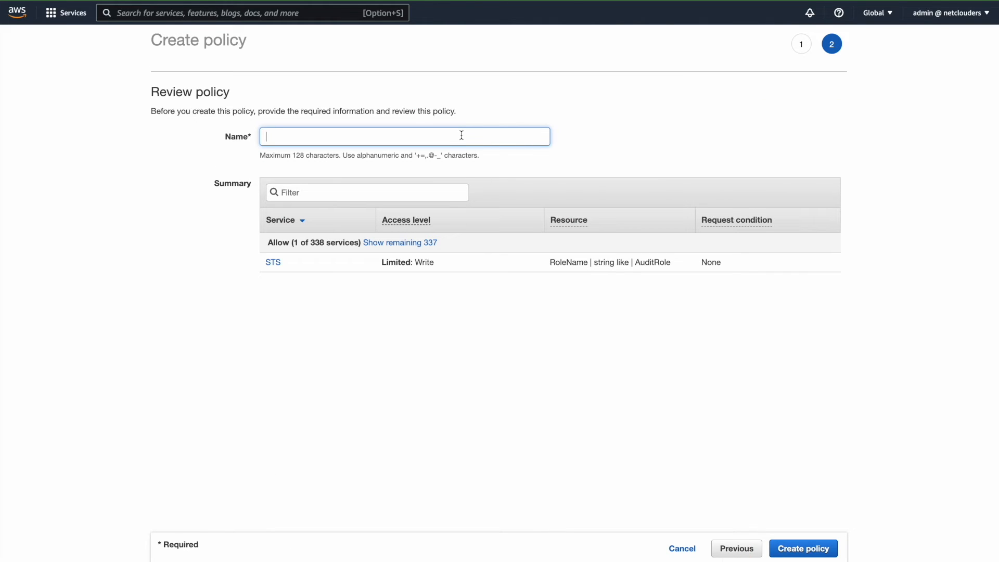
text(AuditAllowPolicy)
click(803, 550)
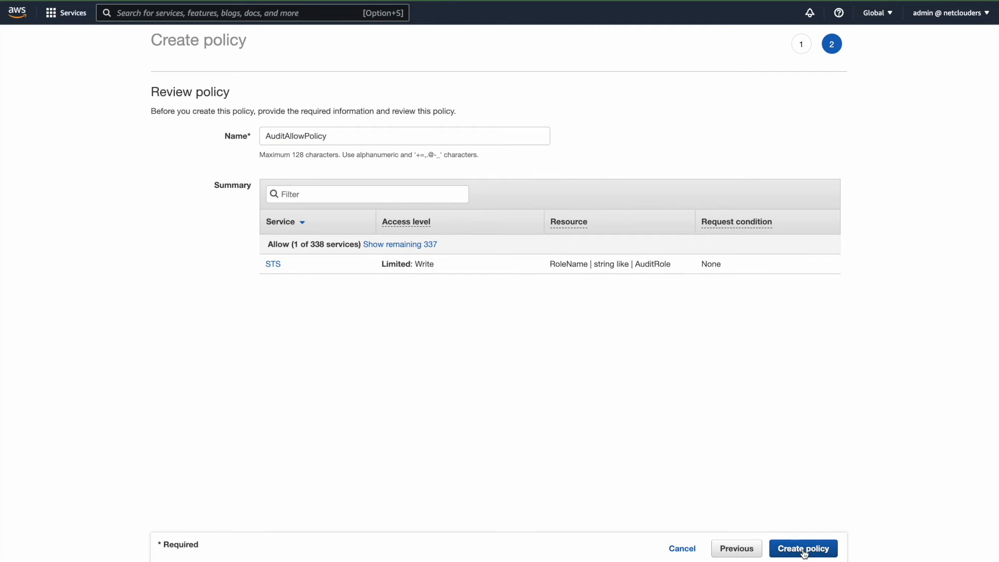